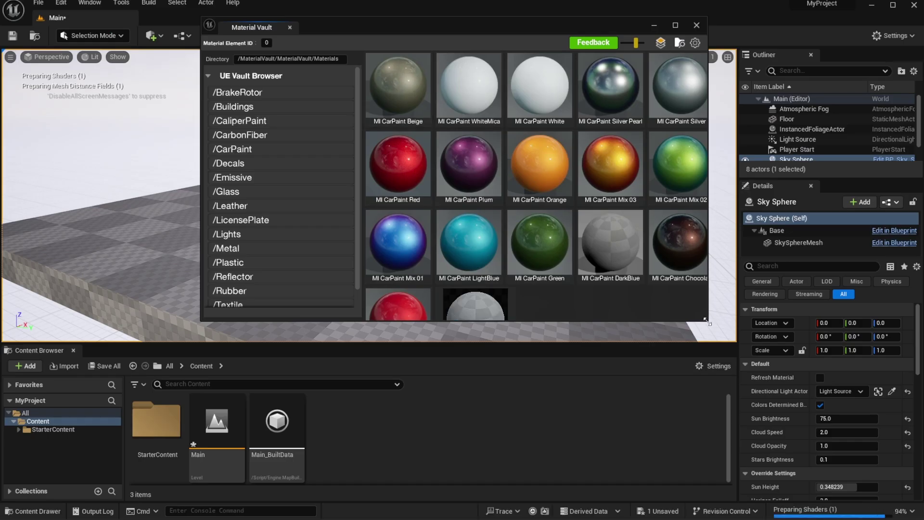
- Enlarge the Material Vault window and browse the BrakeRotor, Buildings, Emissive, Glass, Lights and Metal categories
drag(707, 320, 836, 441)
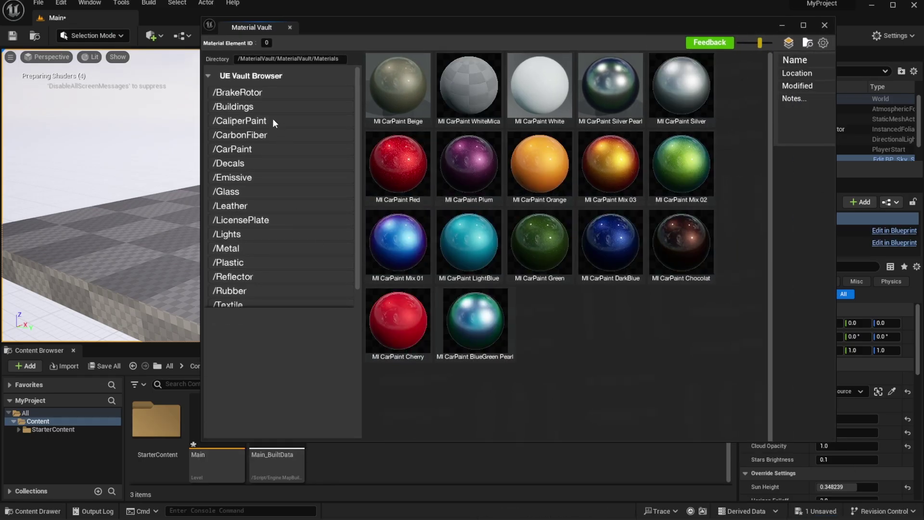
click(267, 96)
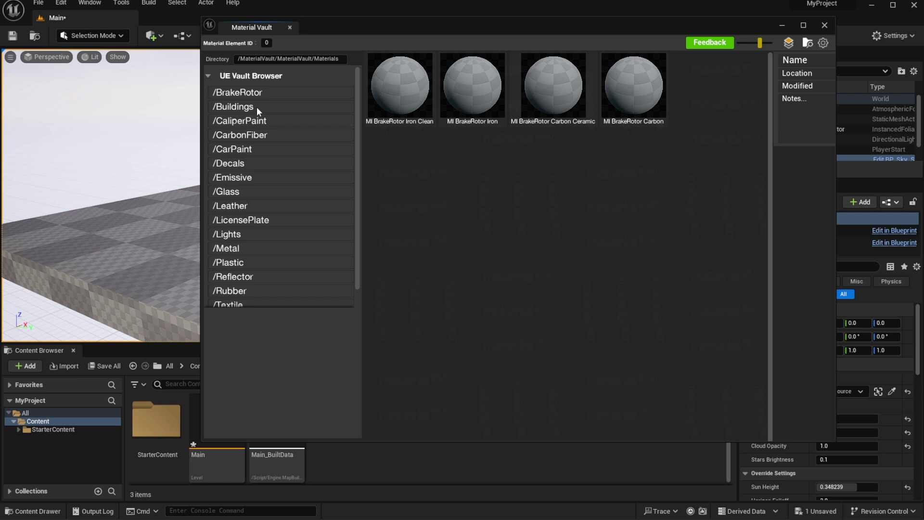
click(256, 105)
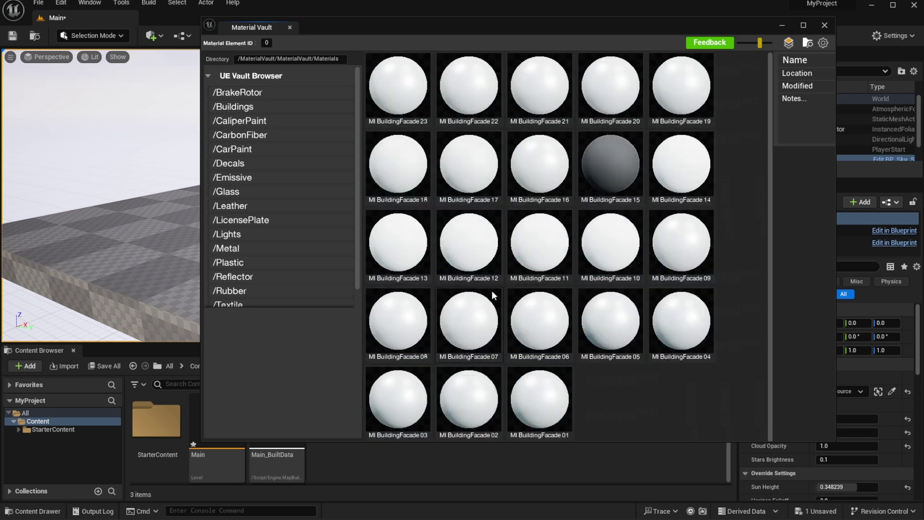
click(242, 177)
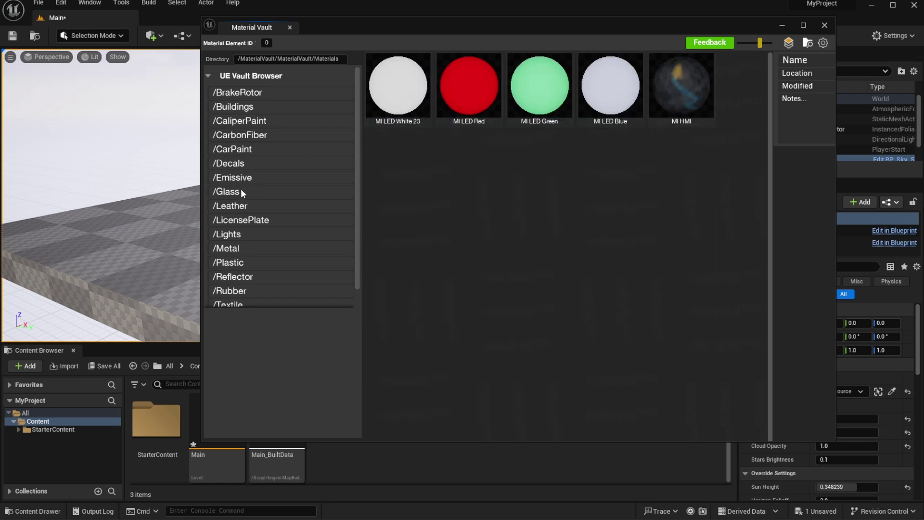
click(242, 192)
click(252, 234)
click(244, 248)
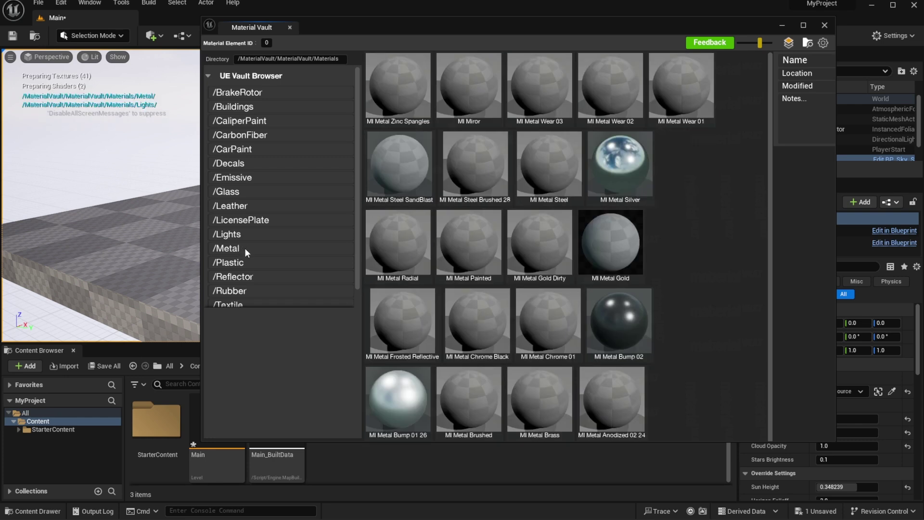
- Browse the Reflector, Rubber, Textile and Wood material categories in Material Vault
click(255, 277)
scroll(246, 279, down, 1)
click(248, 278)
click(248, 287)
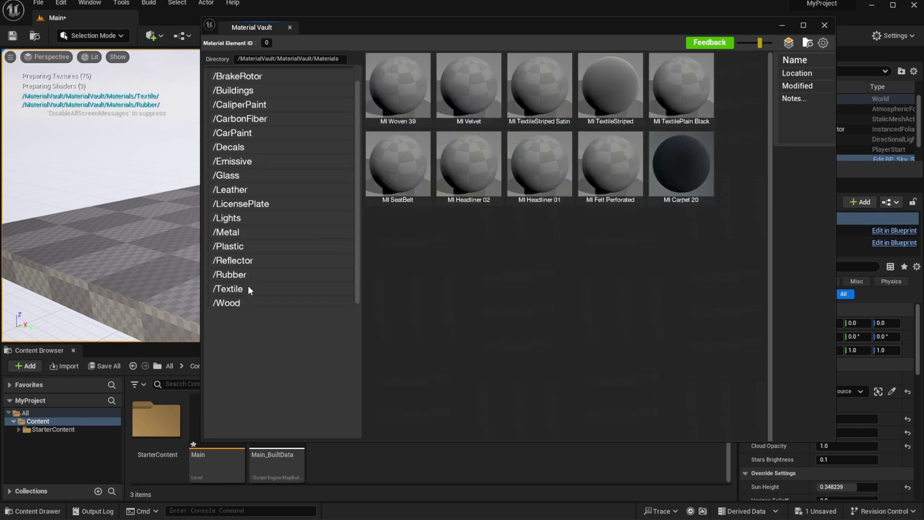
click(246, 298)
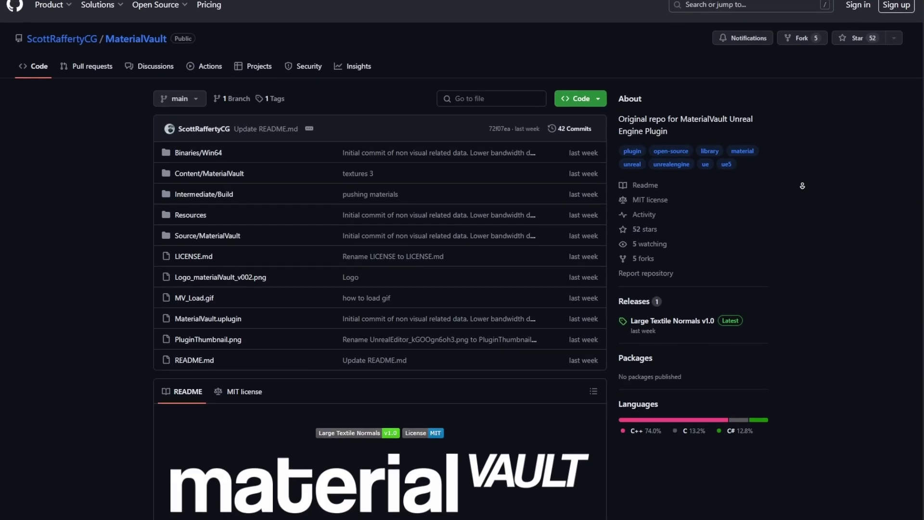
- Read the MaterialVault GitHub README, covering its description, installation and interface loading instructions
scroll(802, 185, down, 2)
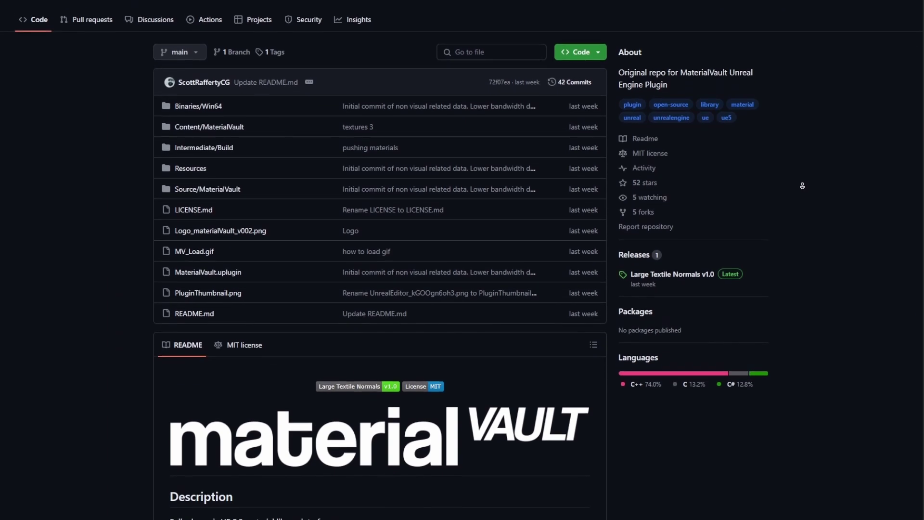
scroll(802, 185, down, 6)
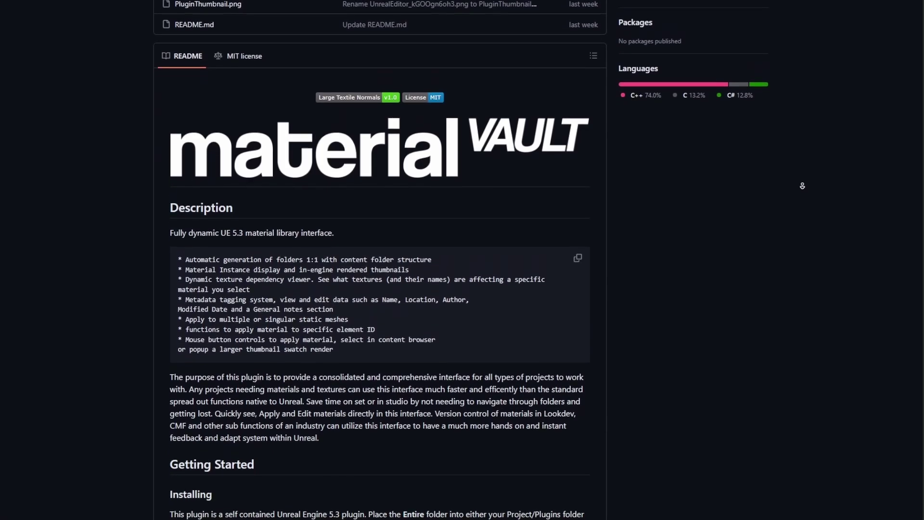
scroll(802, 185, down, 2)
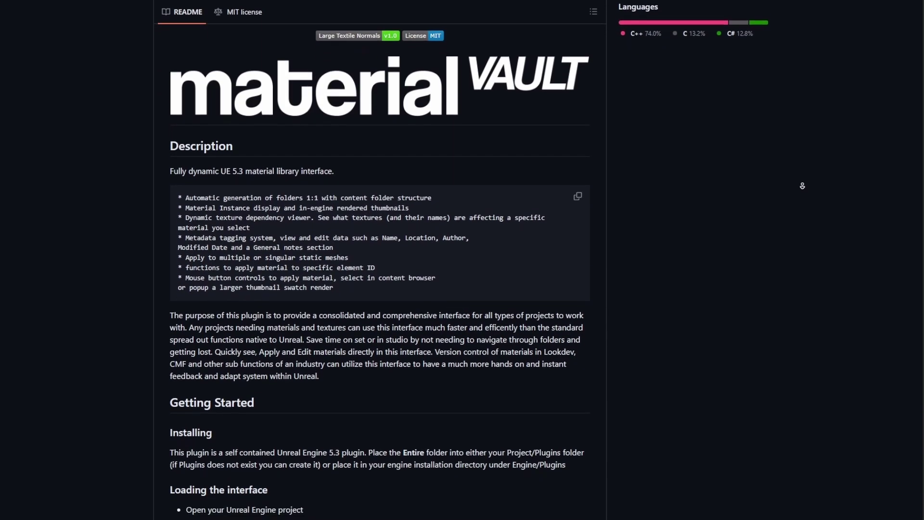
scroll(802, 186, down, 3)
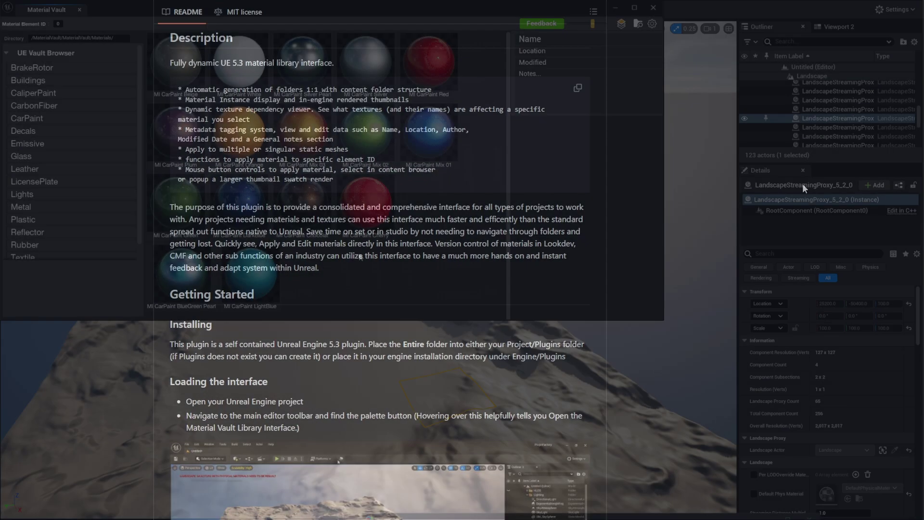
- Switch to the Unreal Editor and expand the material swatch preview for MI CarPaint LightBlue
right_click(274, 296)
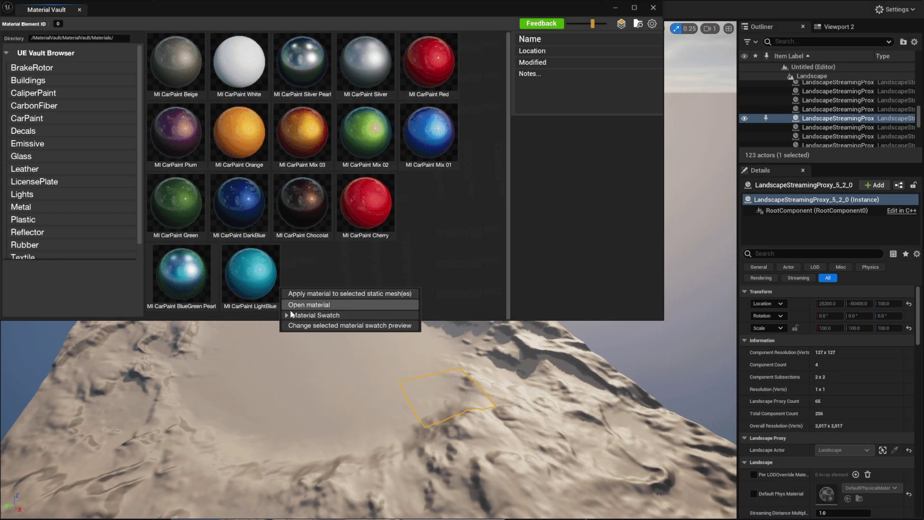
click(291, 310)
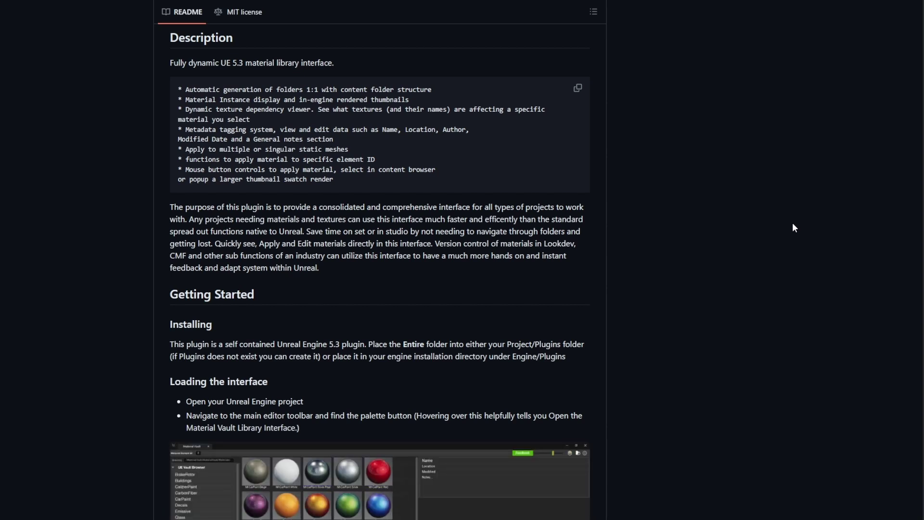
- Return to the MaterialVault GitHub repository and view its code options for downloading the ZIP
scroll(787, 207, up, 8)
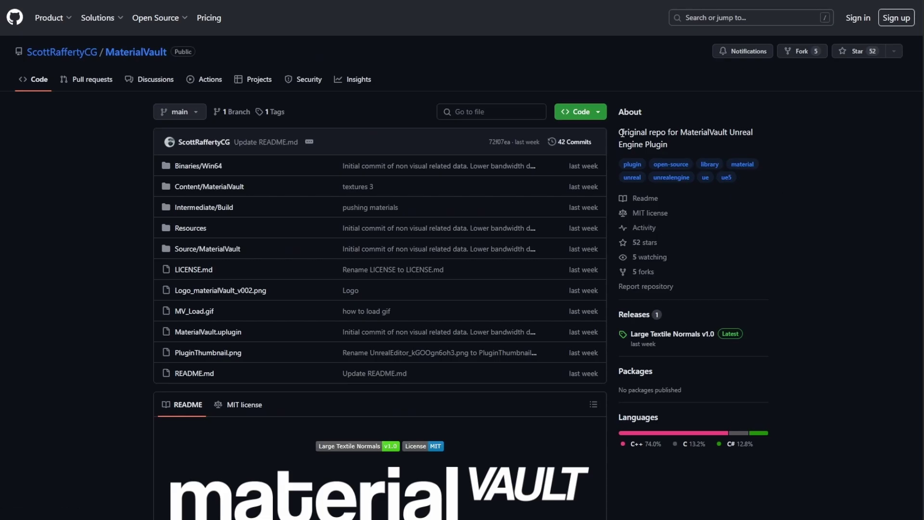
click(577, 112)
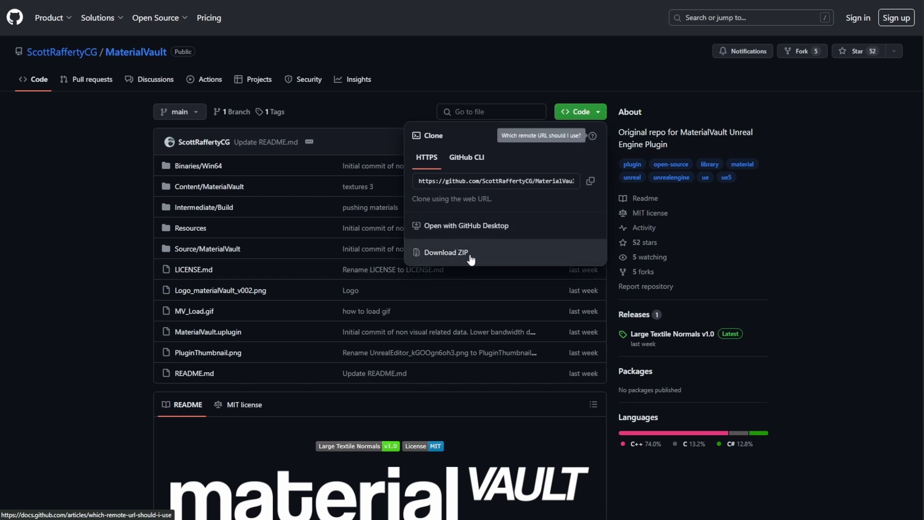
click(851, 236)
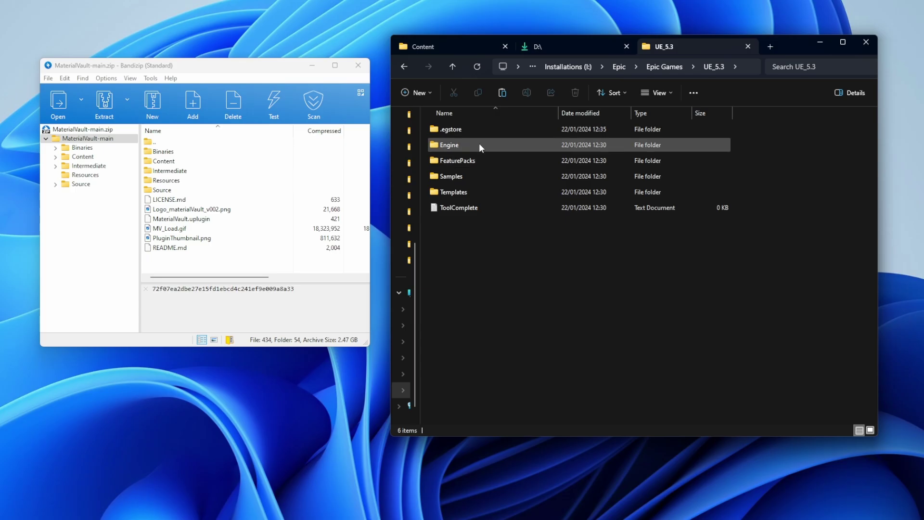
- Switch to File Explorer and open the Engine/Plugins folder of the UE_5.3 installation
double_click(478, 144)
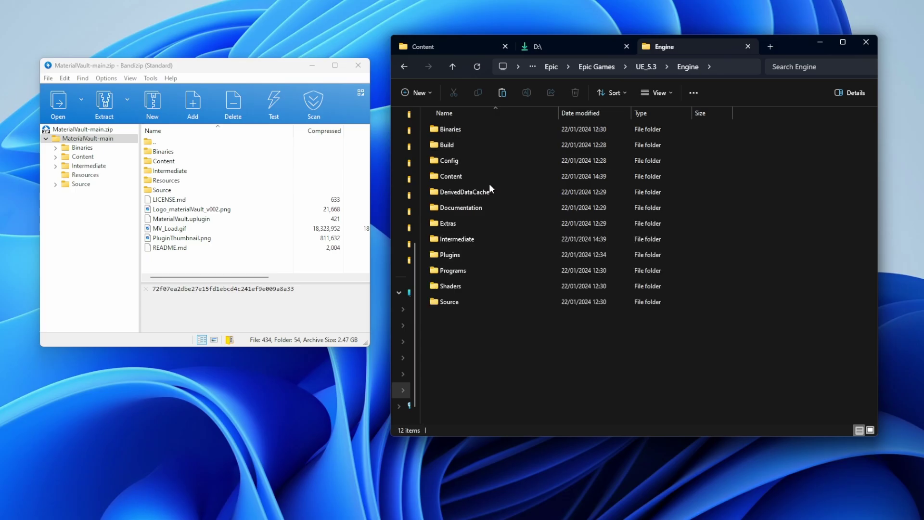
double_click(483, 254)
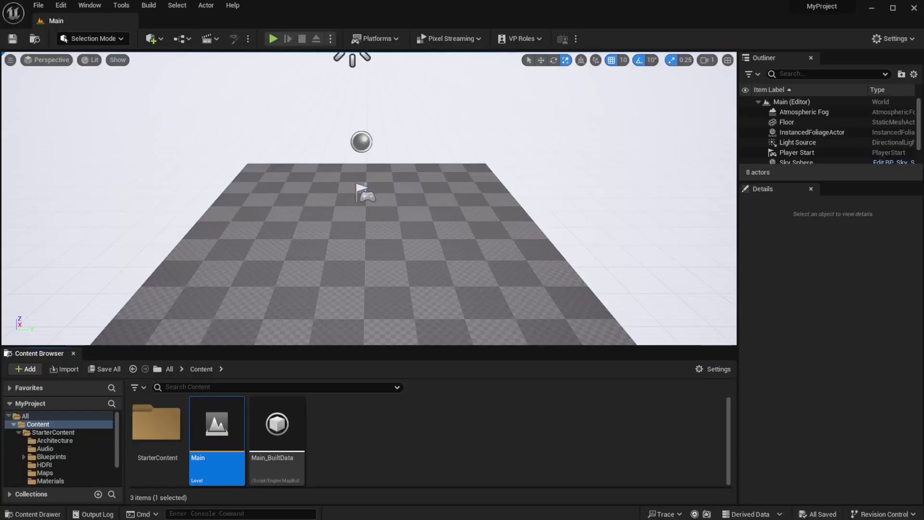
- Switch to the Unreal Editor, enable the MaterialVault project plugin and restart the editor
click(69, 6)
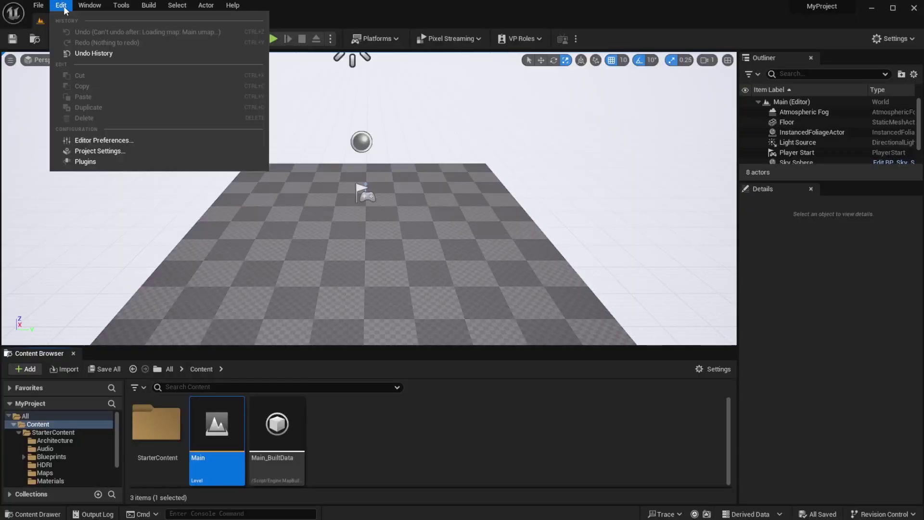
click(96, 161)
click(268, 172)
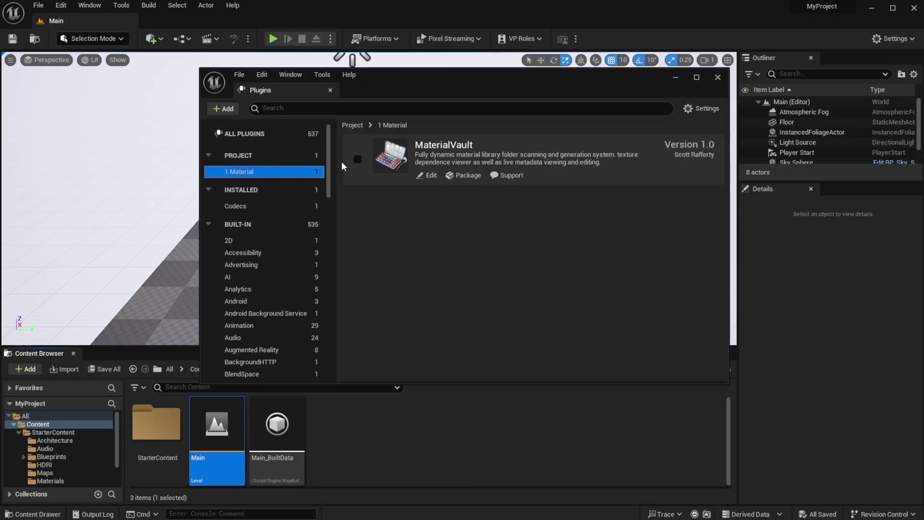
click(357, 159)
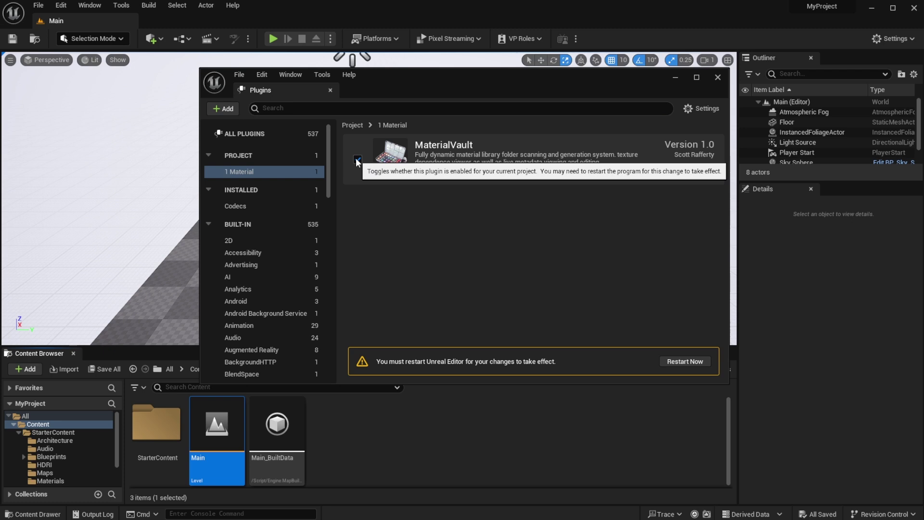
click(683, 361)
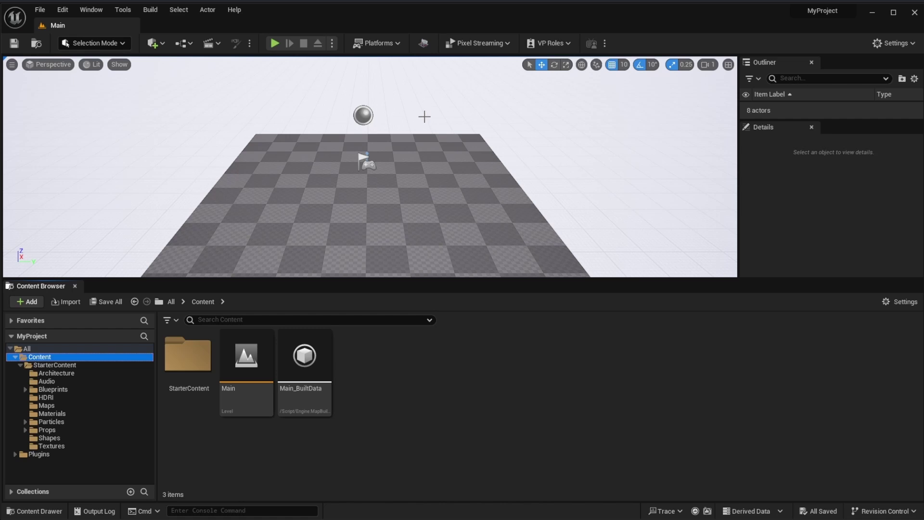
- Open the Material Vault library interface in MyProject
click(424, 44)
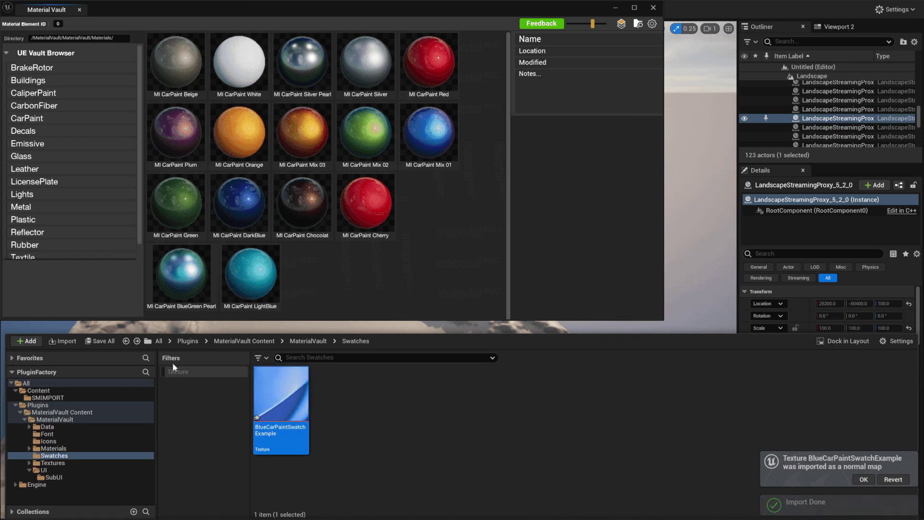
- Change the swatch preview of MI CarPaint Cherry using the selected BlueCarPaintSwatchExample texture
right_click(284, 291)
click(420, 186)
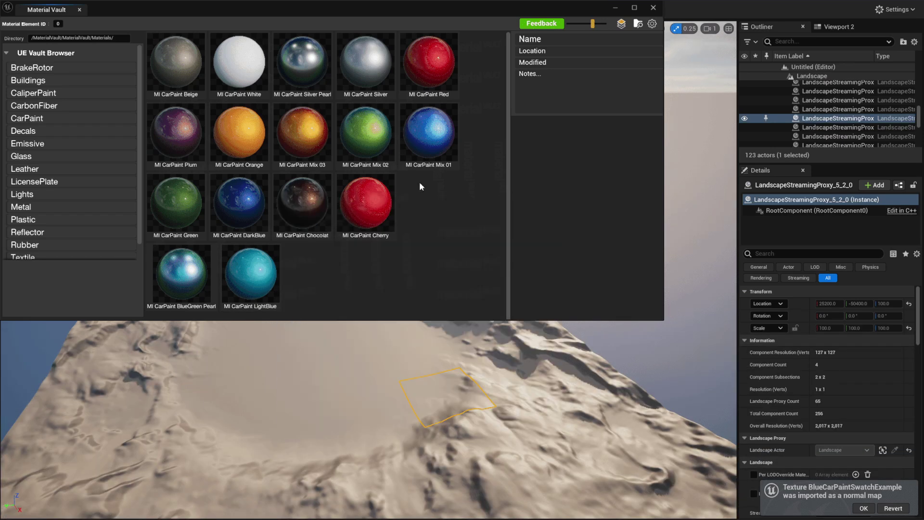
right_click(373, 196)
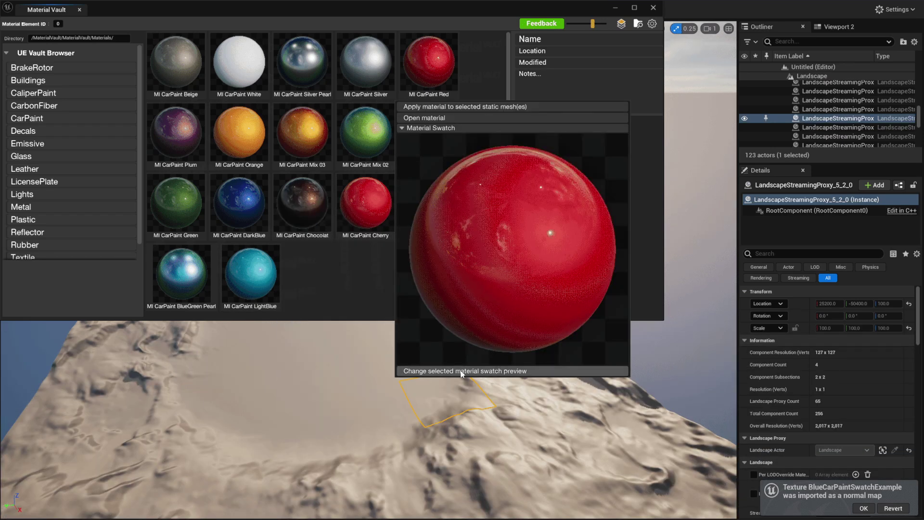
click(461, 371)
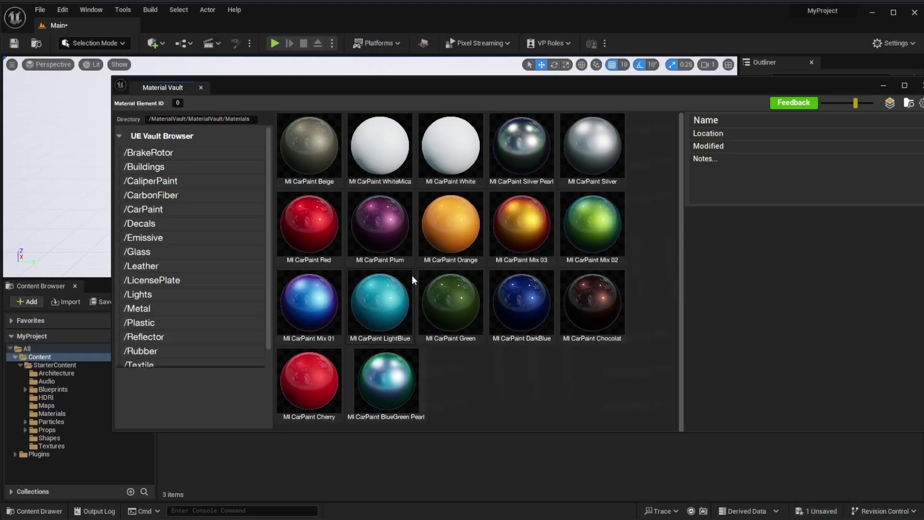
- Reposition the Material Vault window and inspect MI CarPaint Orange's metadata and texture dependency graph
scroll(167, 156, down, 1)
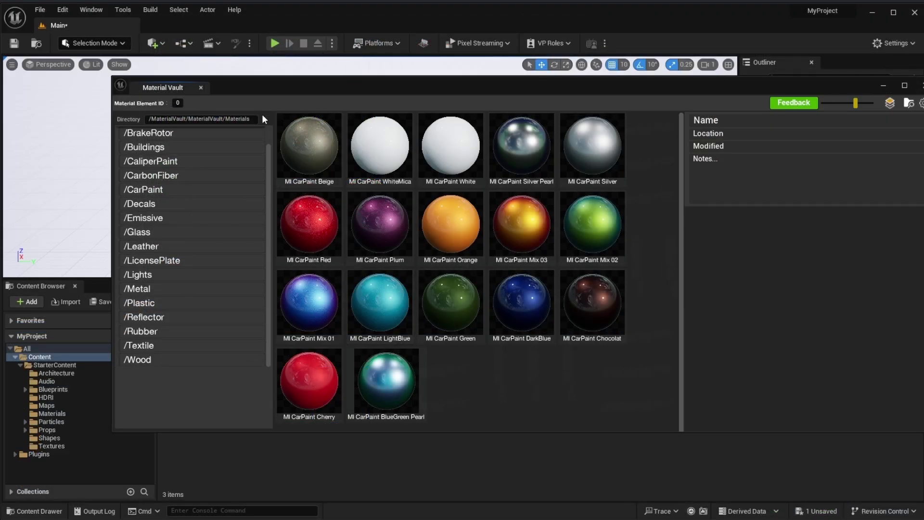
drag(248, 84, 333, 97)
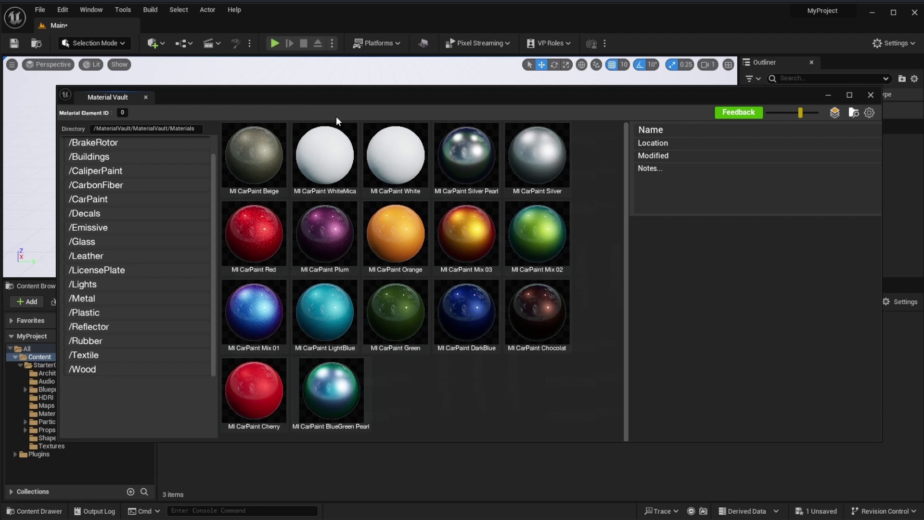
click(405, 242)
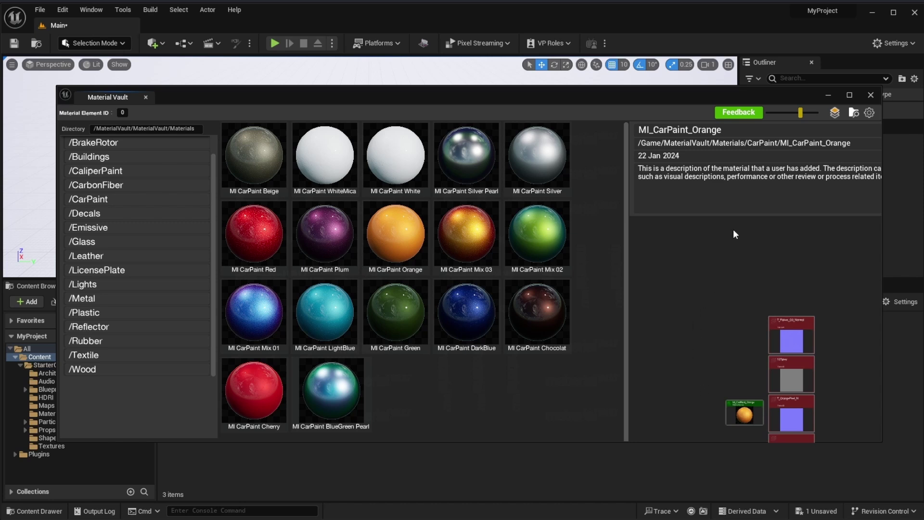
right_drag(709, 330, 667, 238)
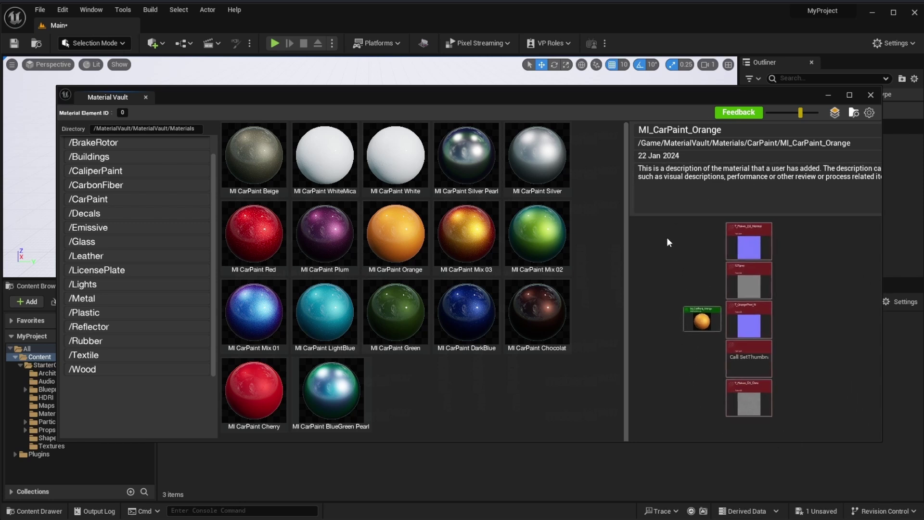
scroll(783, 319, up, 3)
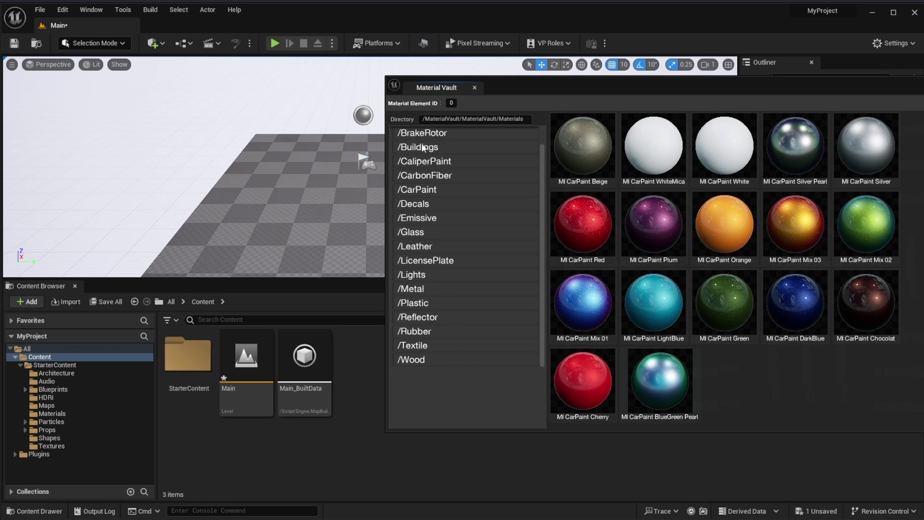
- Browse the Emissive and Leather categories and look through the leather material thumbnails
click(415, 219)
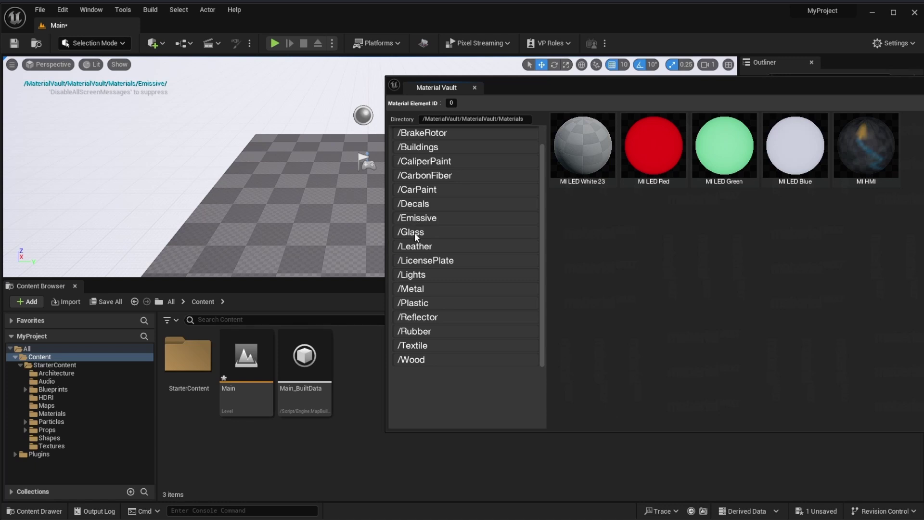
click(415, 246)
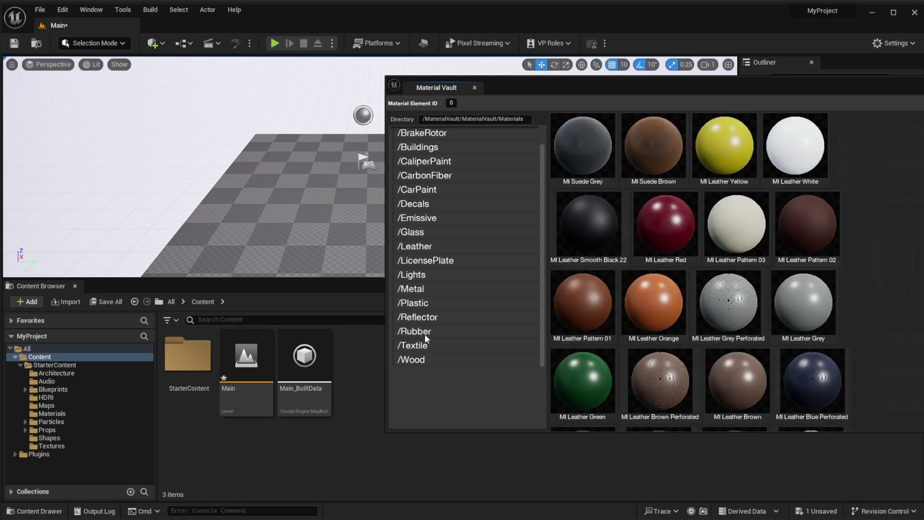
scroll(671, 276, down, 1)
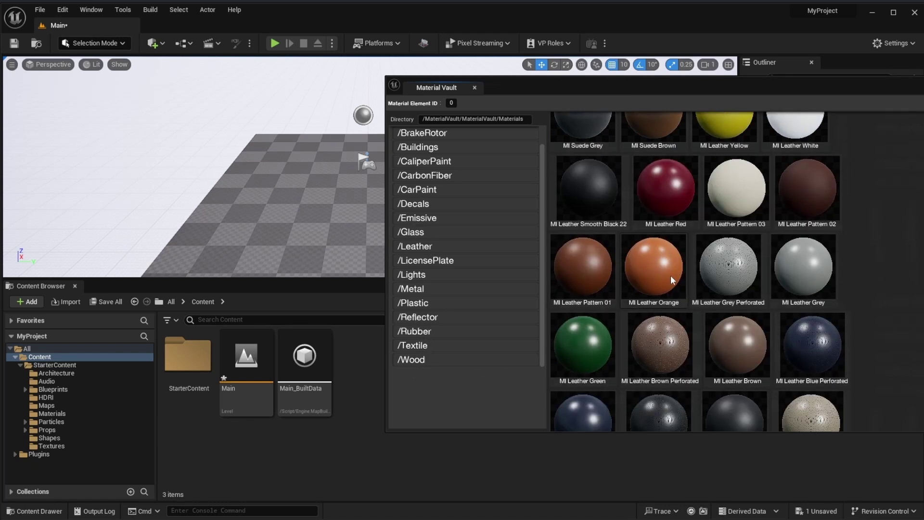
scroll(671, 275, up, 1)
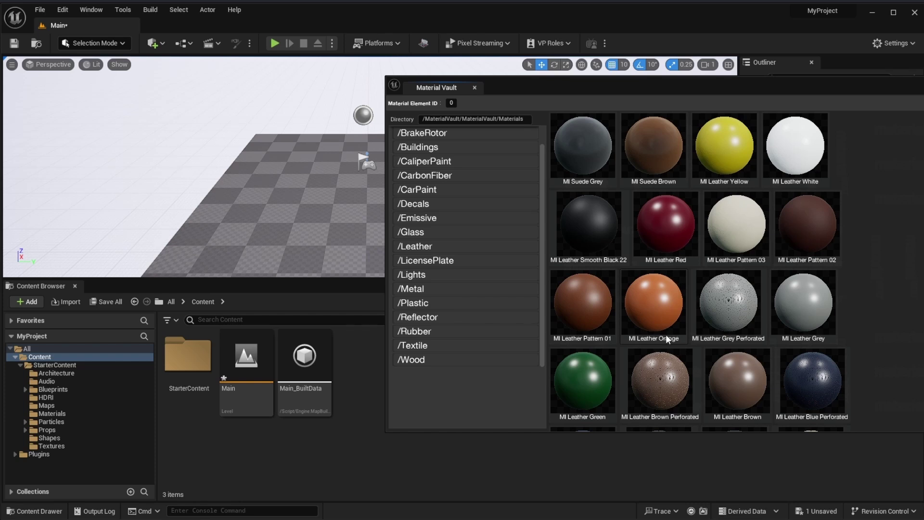
- Inspect the metadata and texture dependency graph of MI Leather Brown in the Material Vault
click(745, 377)
drag(841, 91, 457, 106)
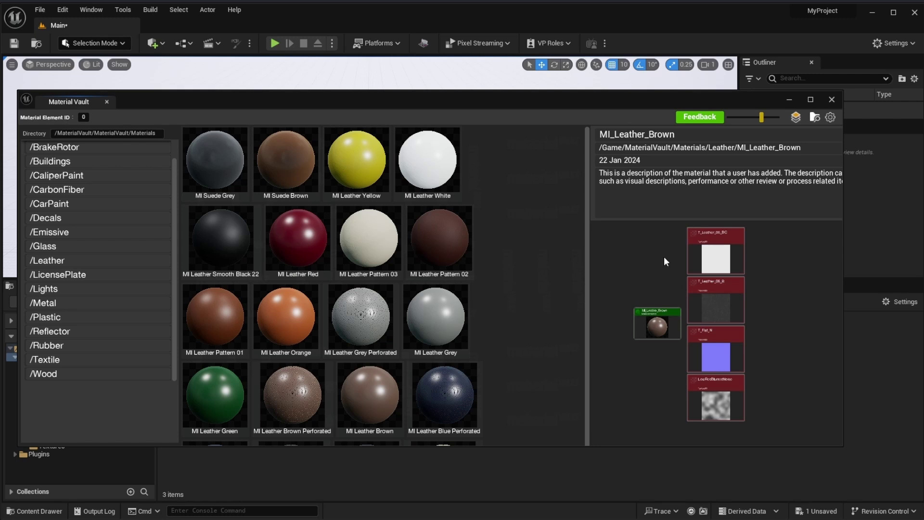
mouse_move(296, 317)
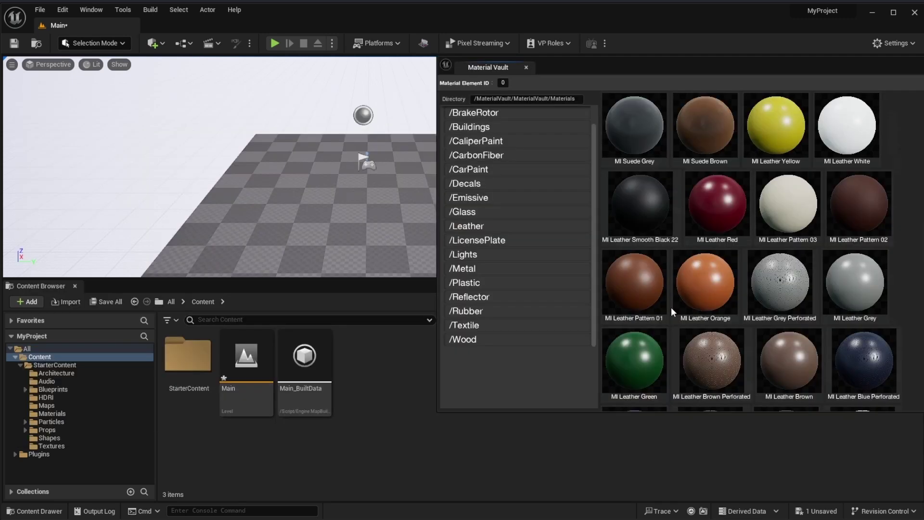
- Select MI Leather Pattern 01 and the level's floor, and browse to the material's asset in the content folder
click(633, 290)
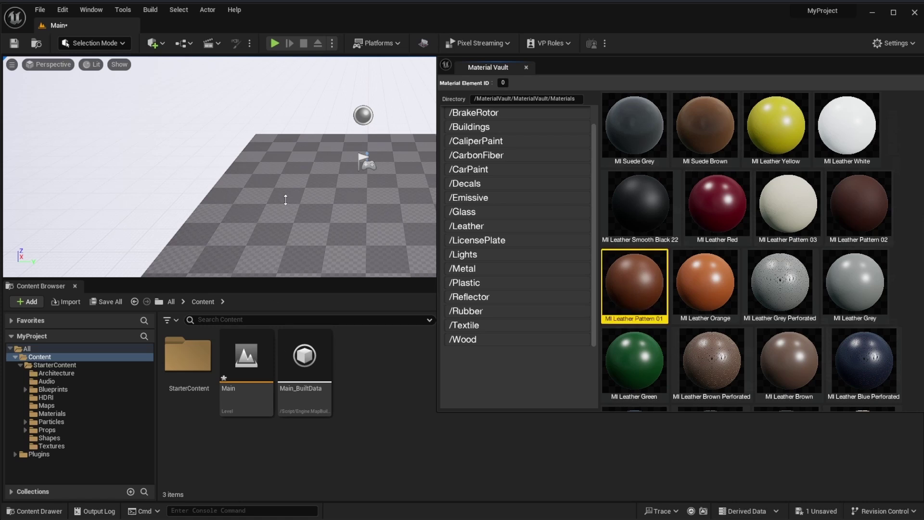
click(326, 198)
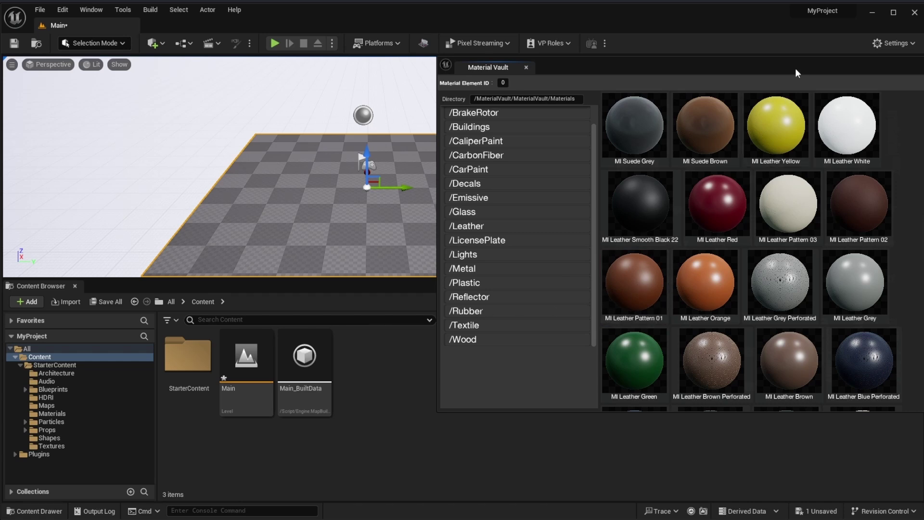
drag(797, 73, 307, 84)
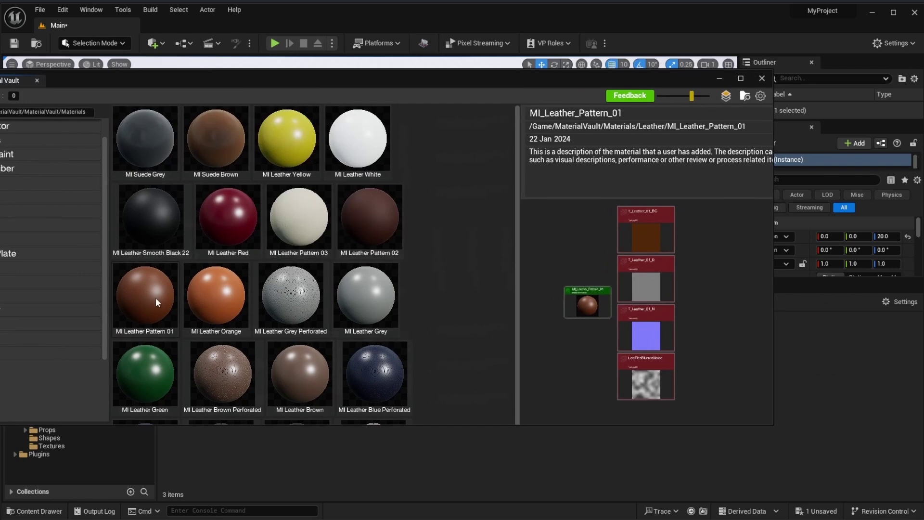
click(746, 96)
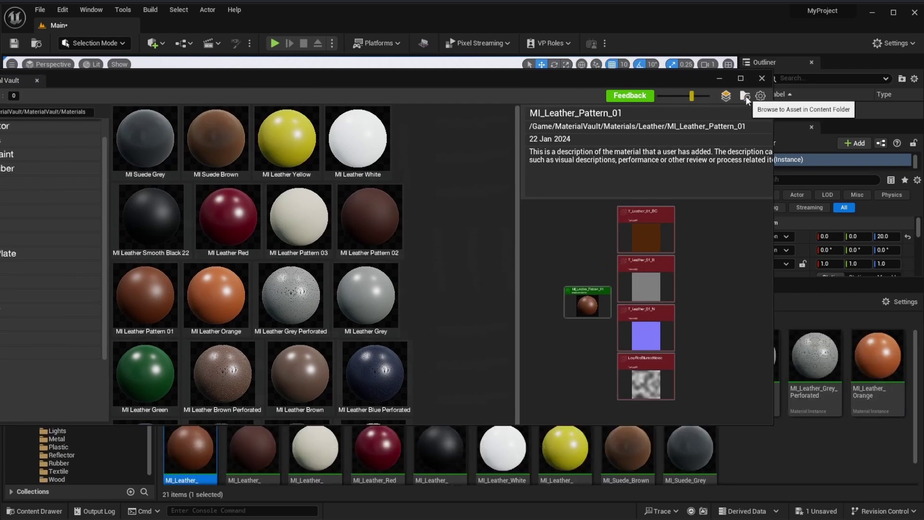
- Minimize the Material Vault, apply MI_Leather_Pattern_01 to the floor from the Leather folder, and open the material instance
click(720, 78)
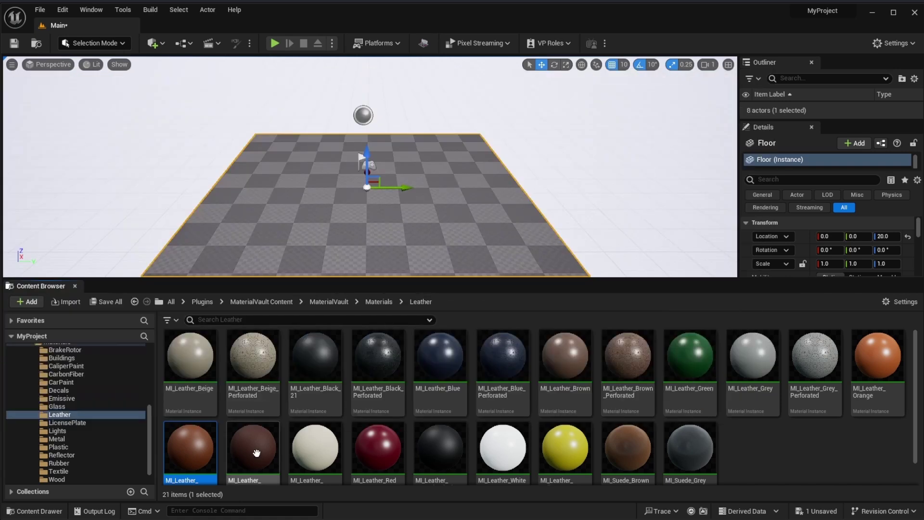
scroll(288, 451, down, 1)
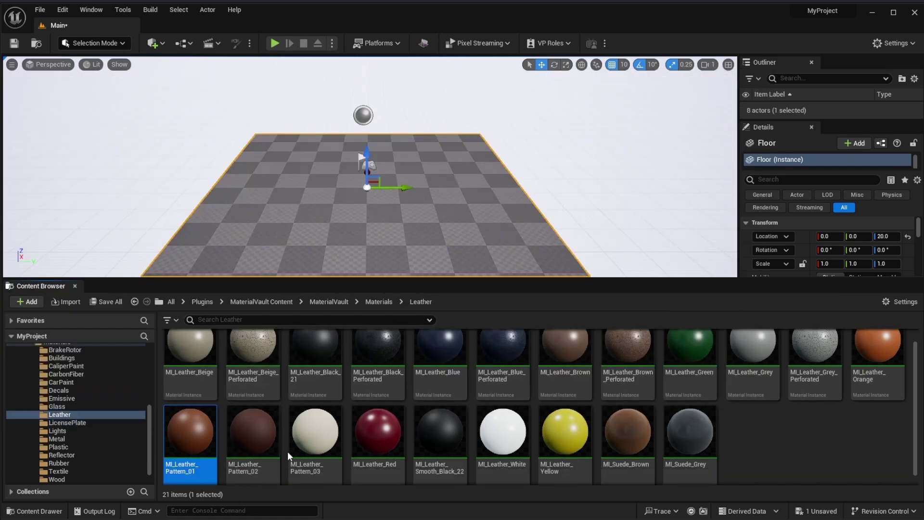
drag(192, 433, 388, 225)
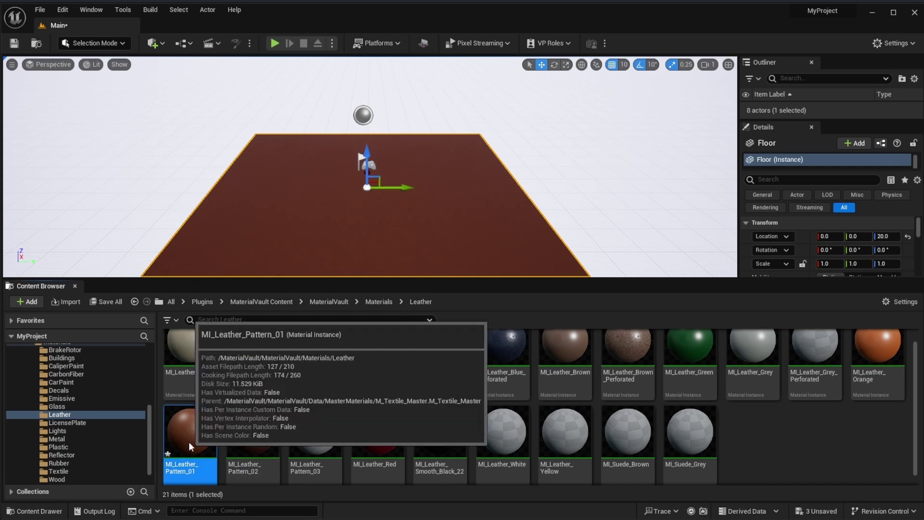
double_click(191, 446)
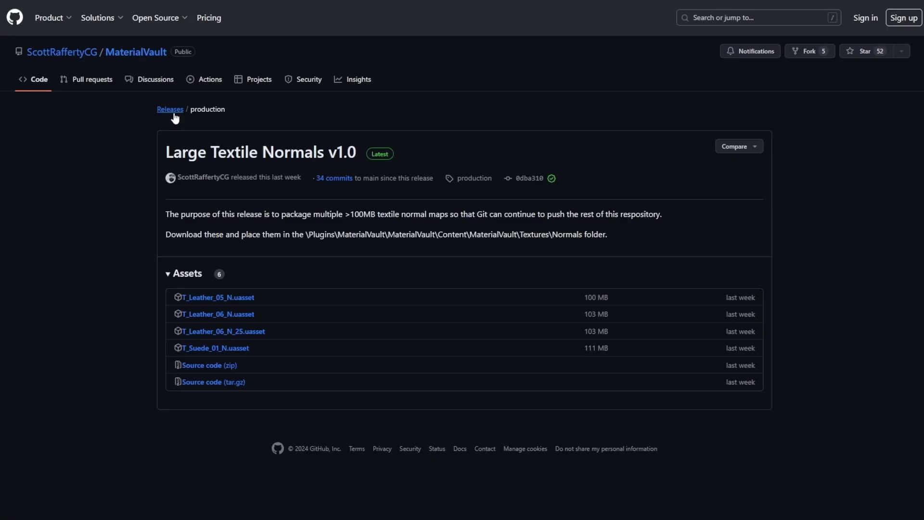
- Switch to GitHub and open the MaterialVault releases from the Large Textile Normals v1.0 page
click(172, 111)
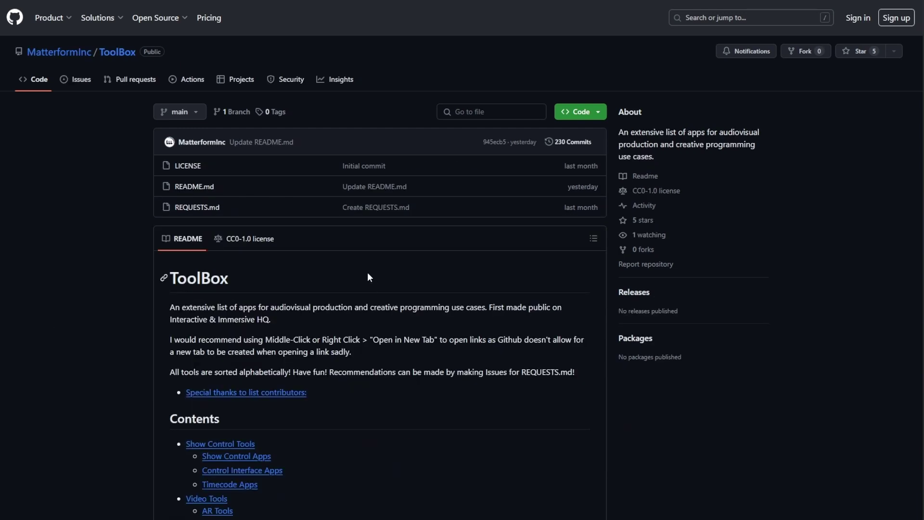
- Look through the MatterformInc ToolBox README on GitHub, from its contents list to the show control app sections
scroll(368, 278, down, 8)
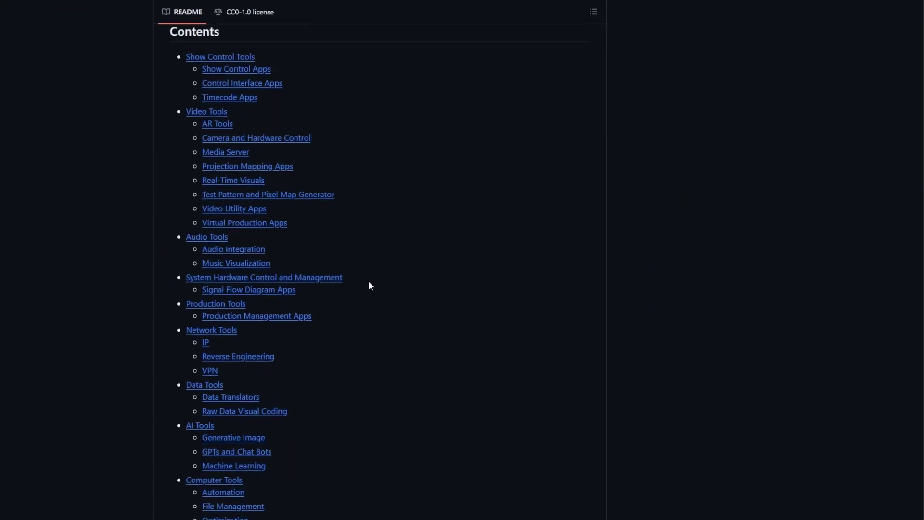
scroll(369, 282, up, 3)
scroll(366, 276, down, 2)
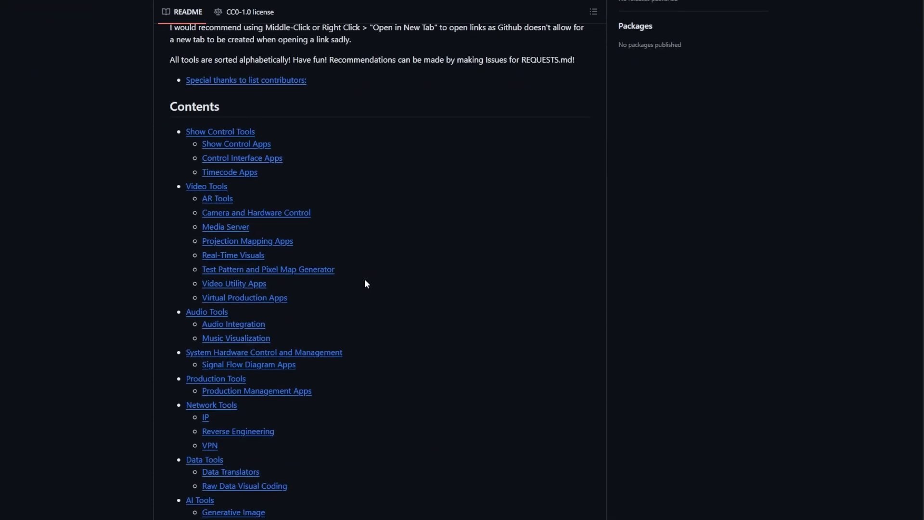
scroll(364, 284, down, 6)
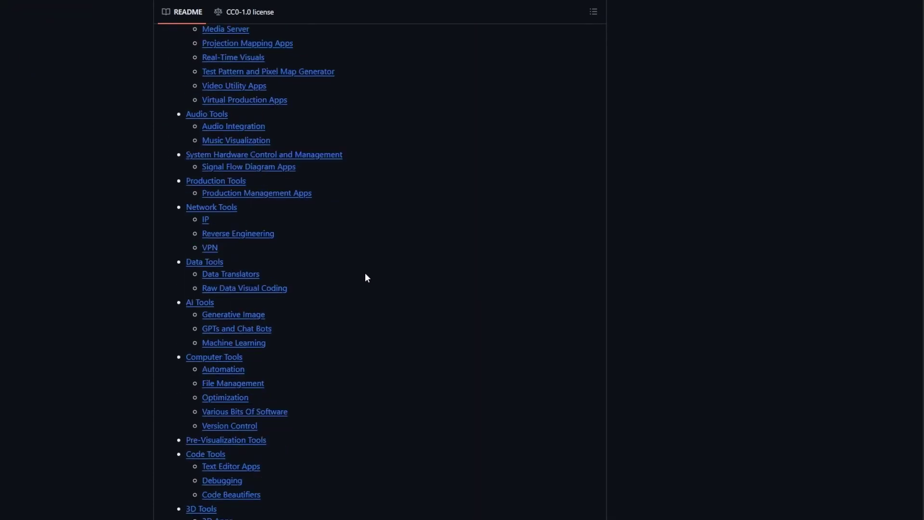
scroll(367, 280, down, 3)
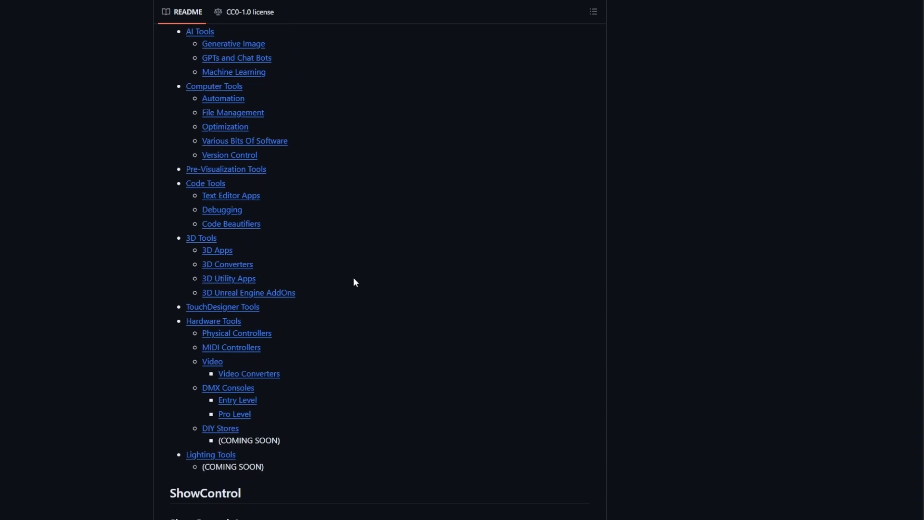
scroll(355, 281, down, 10)
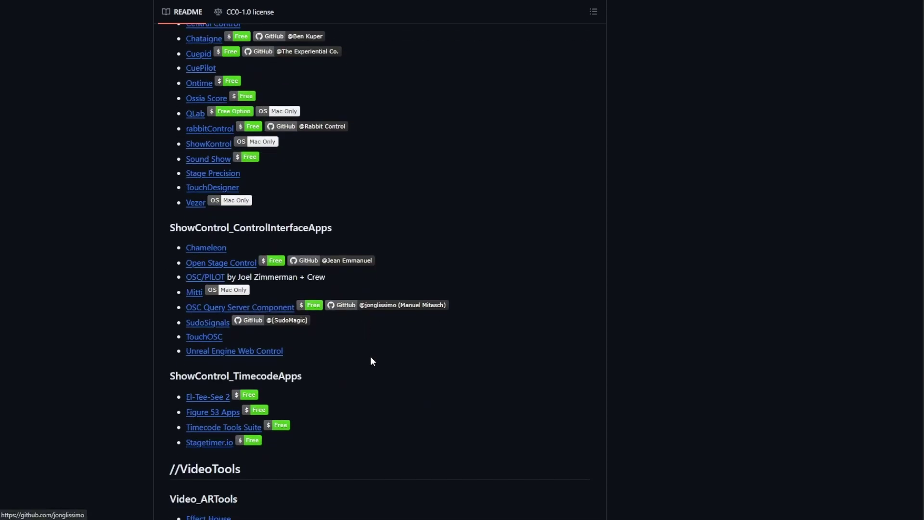
scroll(371, 356, up, 16)
scroll(371, 360, up, 9)
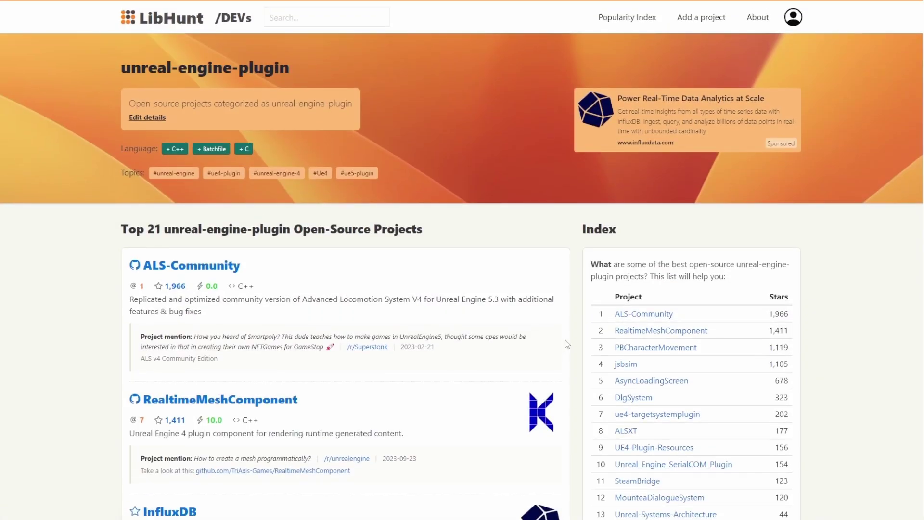
- Look through LibHunt's list of top open-source unreal-engine-plugin projects
scroll(566, 344, down, 13)
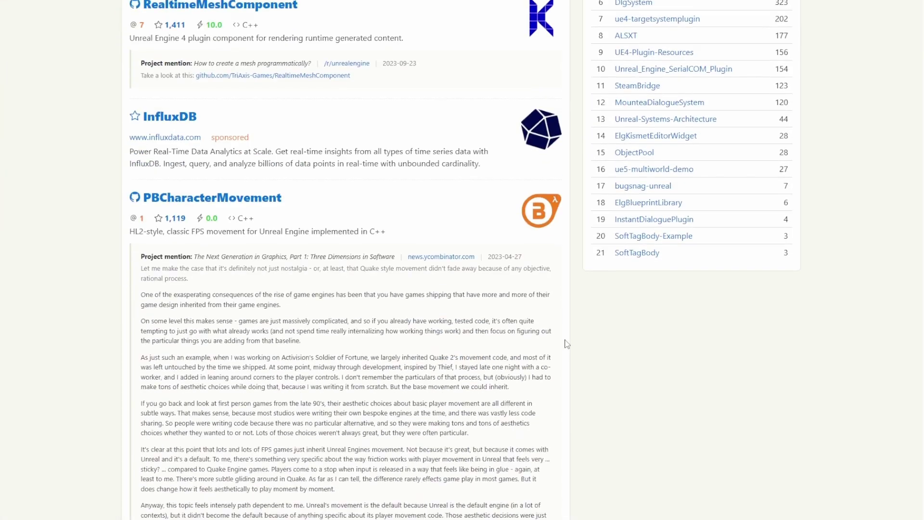
scroll(566, 341, down, 20)
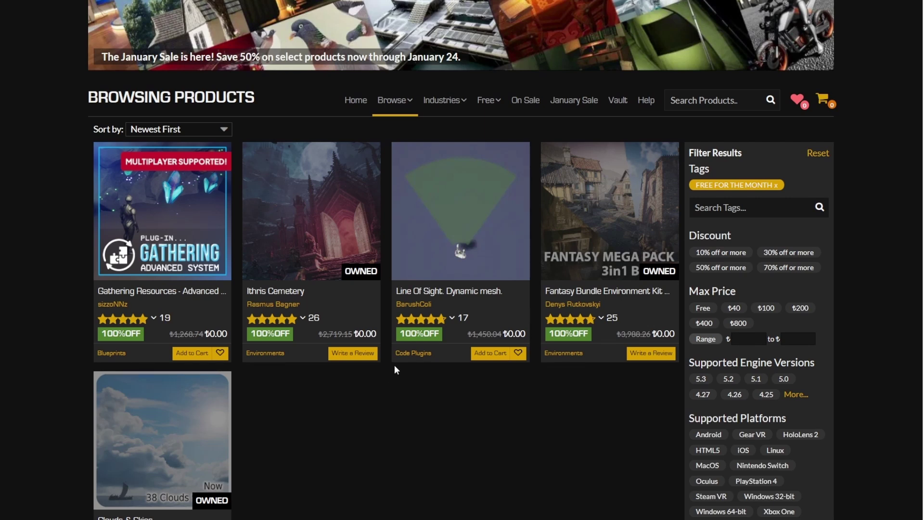
- Look over the marketplace's Free For The Month products and the description in the MaterialVault README
scroll(395, 373, down, 2)
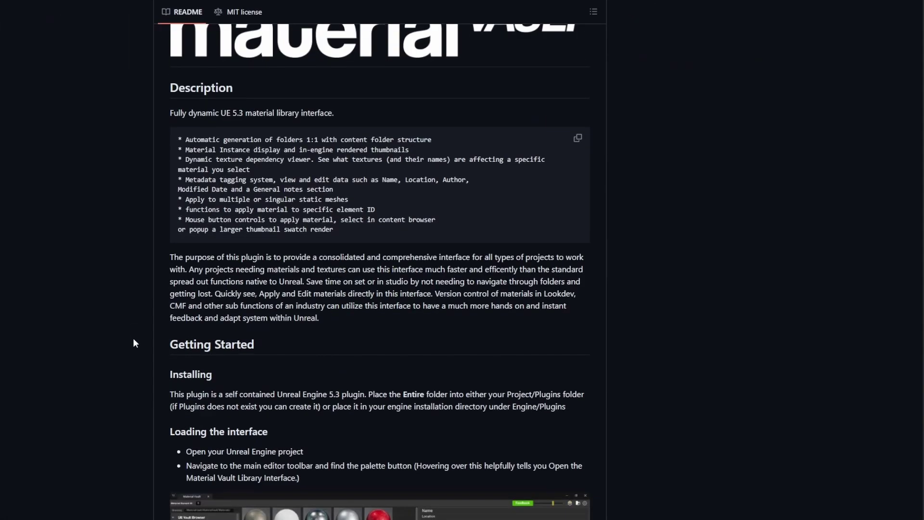
scroll(135, 342, up, 2)
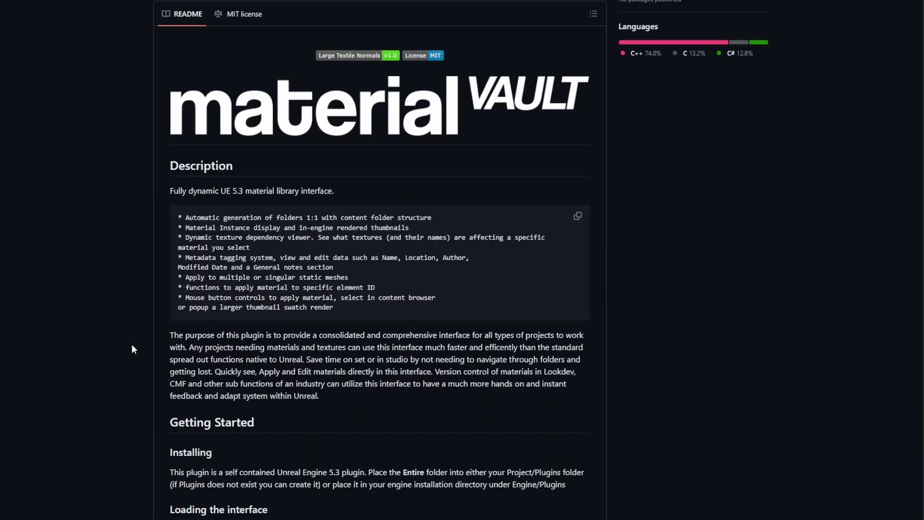